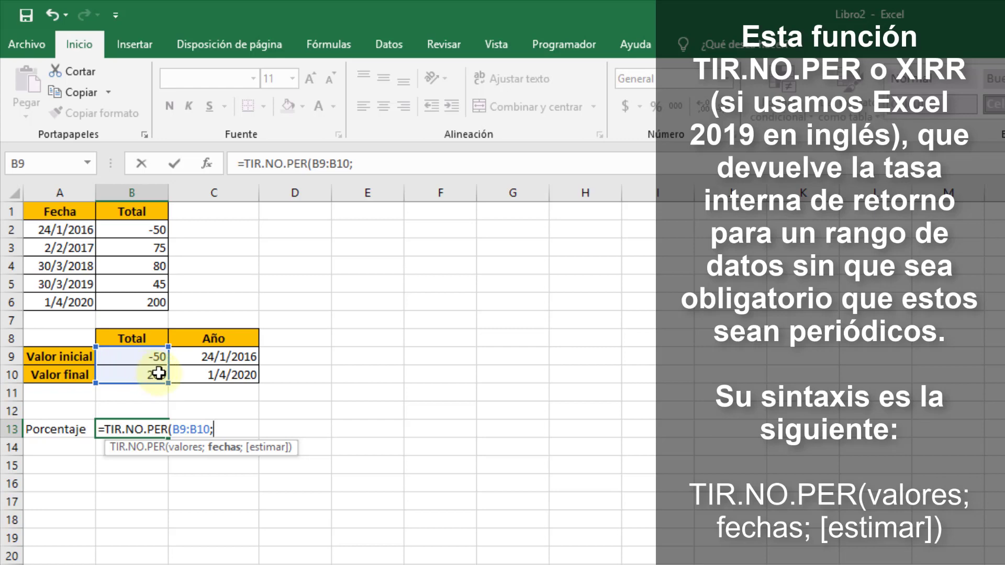
# Complete the TIR.NO.PER formula in B13 with the dates range C9:C10, giving =TIR.NO.PER(B9:B10;C9:C10)
pyautogui.moveTo(212, 359); pyautogui.dragTo(218, 370)
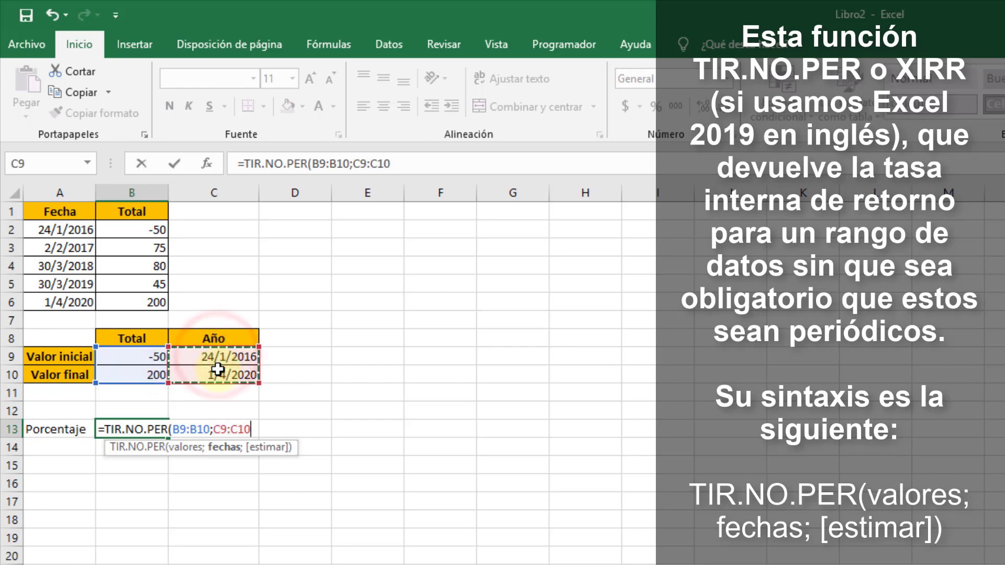
pyautogui.write(')')
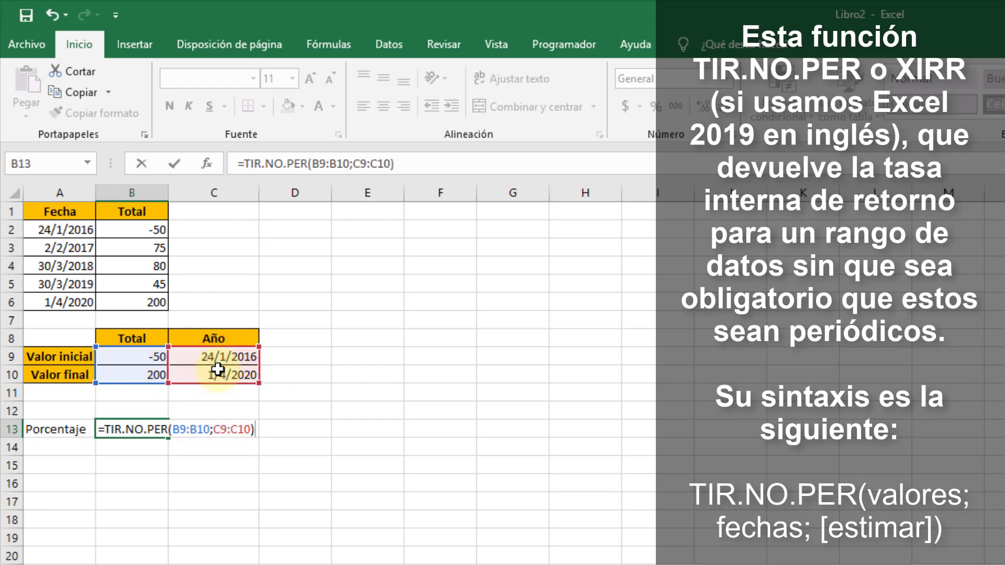
pyautogui.press('Return')
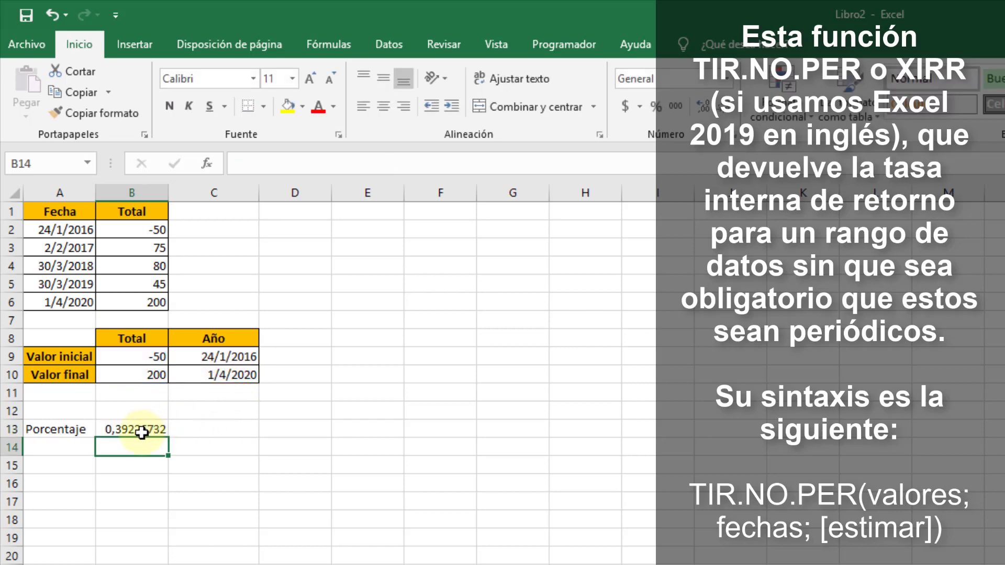
# Format the Porcentaje result in B13 as a percentage
pyautogui.click(142, 432)
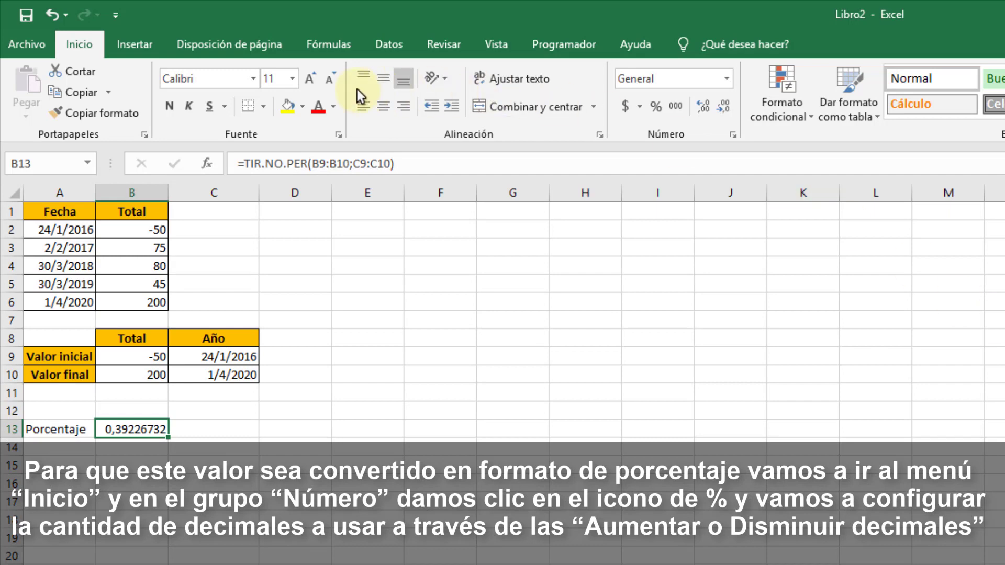
pyautogui.click(654, 106)
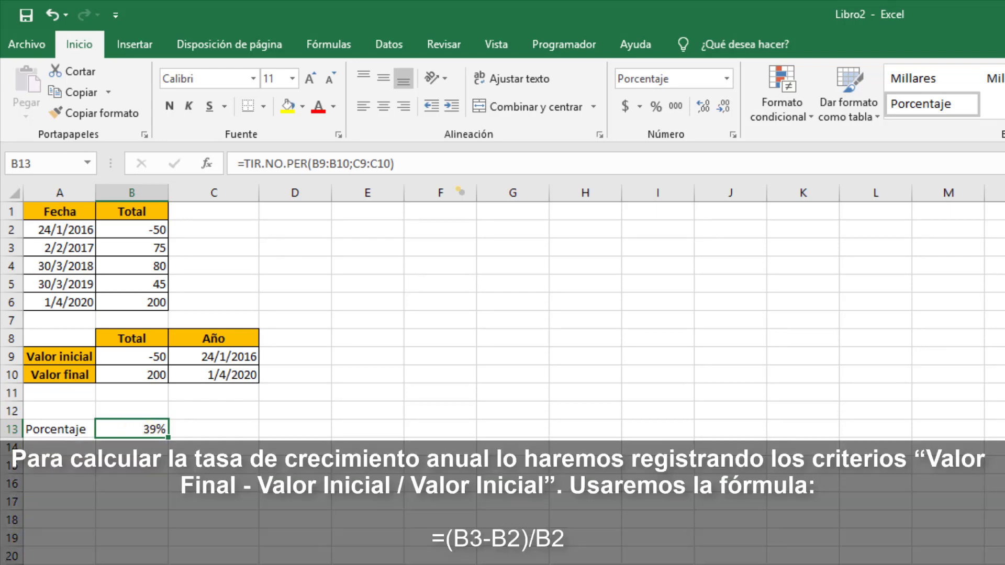
pyautogui.click(469, 533)
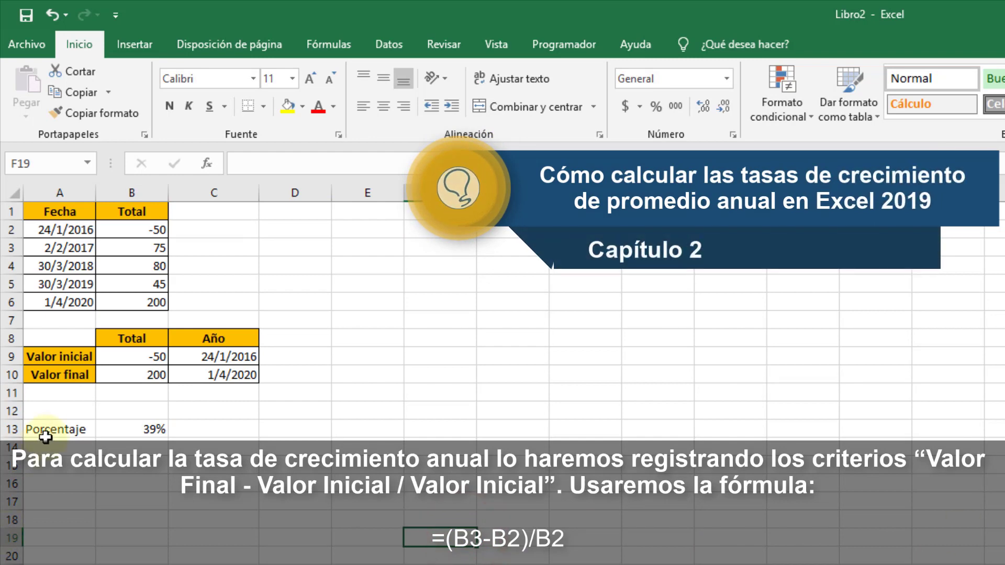
# Clear the Porcentaje label and its formula from A13:B13
pyautogui.moveTo(51, 429); pyautogui.dragTo(168, 432)
pyautogui.press('Delete')
pyautogui.click(322, 487)
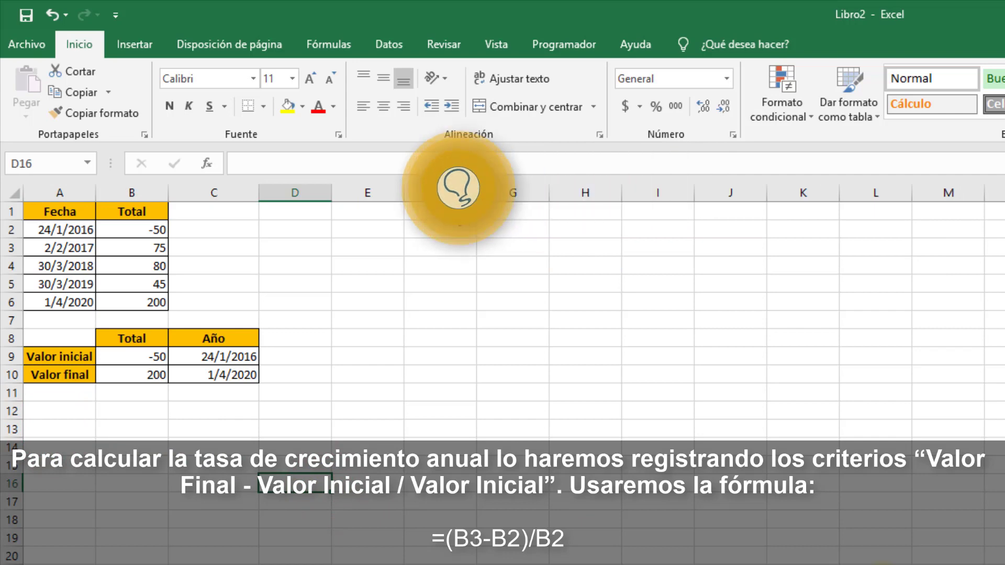
# Add the header "Promedio anual" in C1 and widen column C slightly to fit it
pyautogui.click(211, 213)
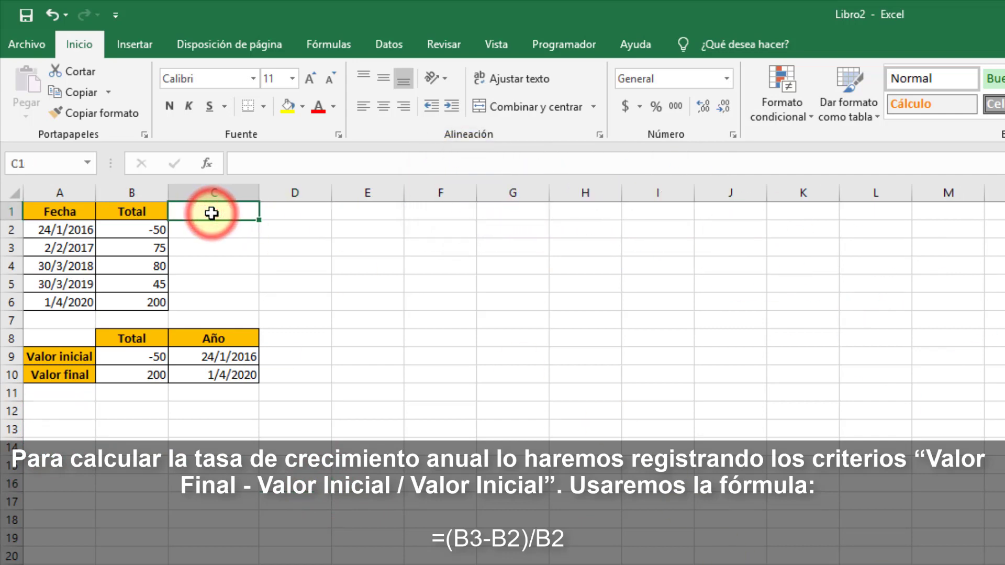
pyautogui.write('Promedio anual')
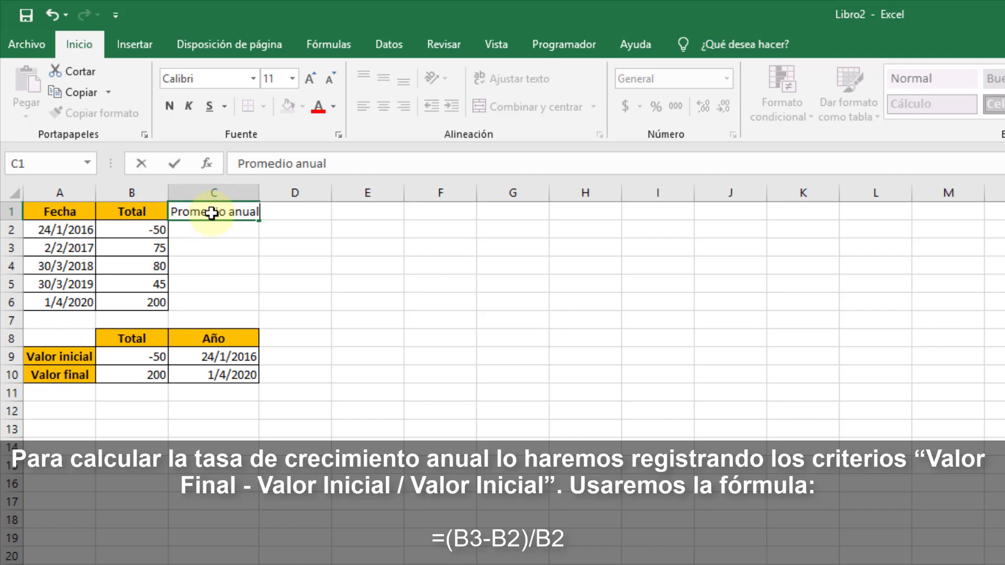
pyautogui.press('Return')
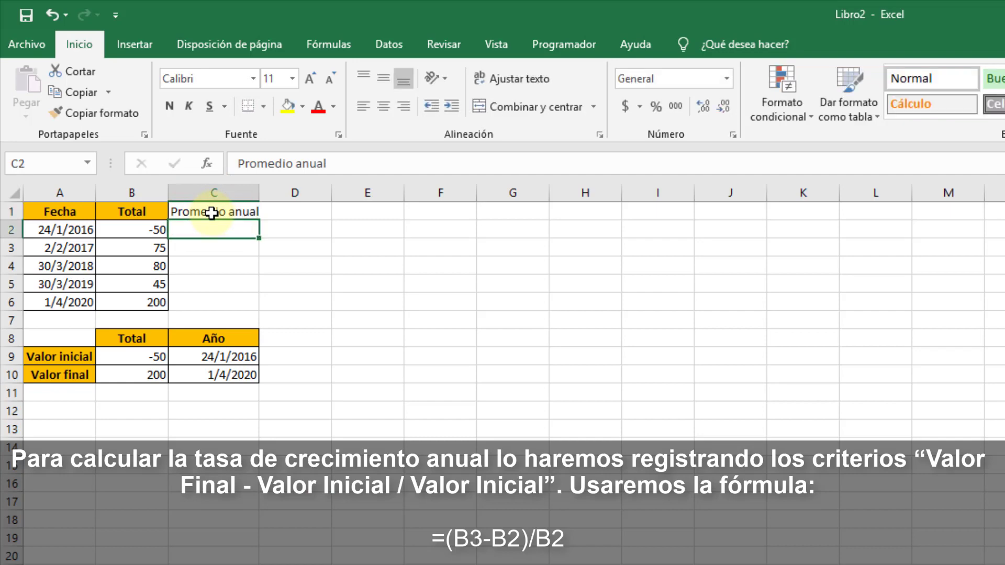
pyautogui.moveTo(267, 195); pyautogui.dragTo(272, 195)
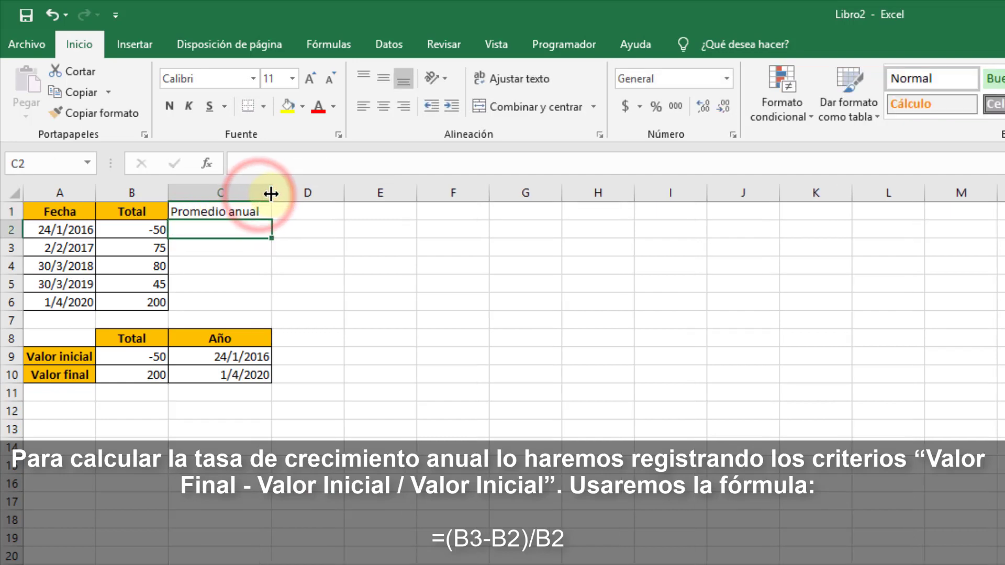
# Enter the annual growth formula =(B3-B2)/B2 in cell C3
pyautogui.click(243, 244)
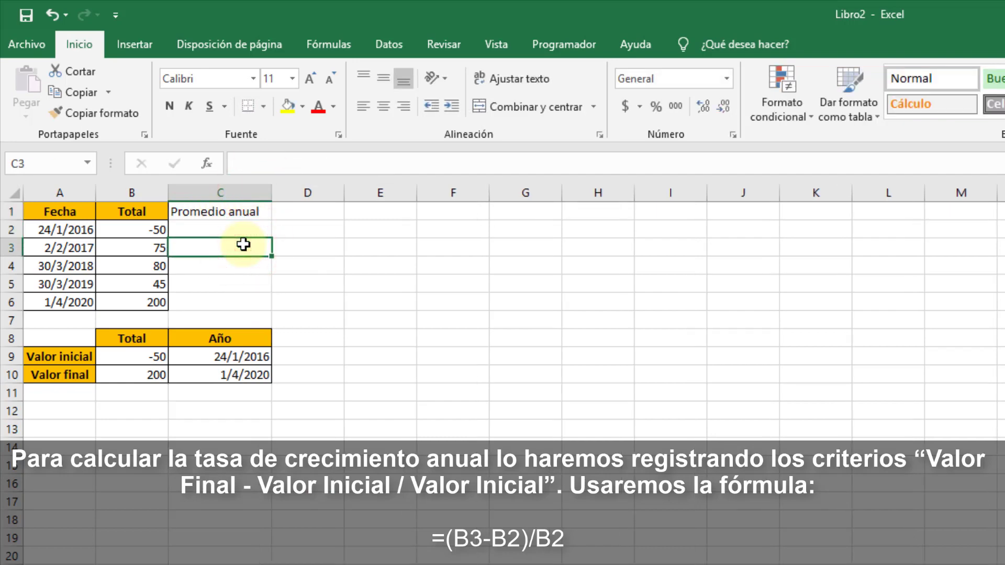
pyautogui.write('=')
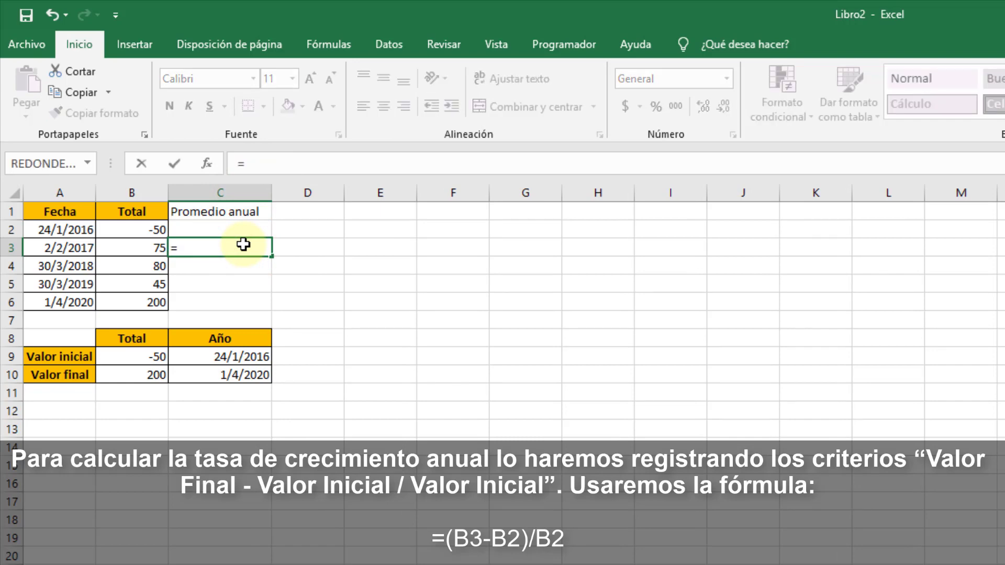
pyautogui.click(141, 248)
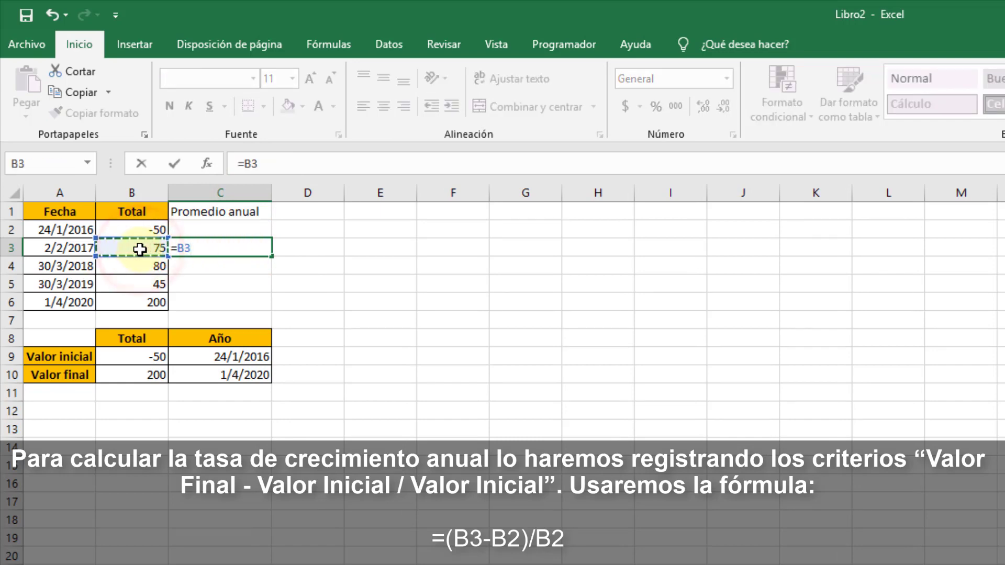
pyautogui.click(247, 166)
pyautogui.write('(B3')
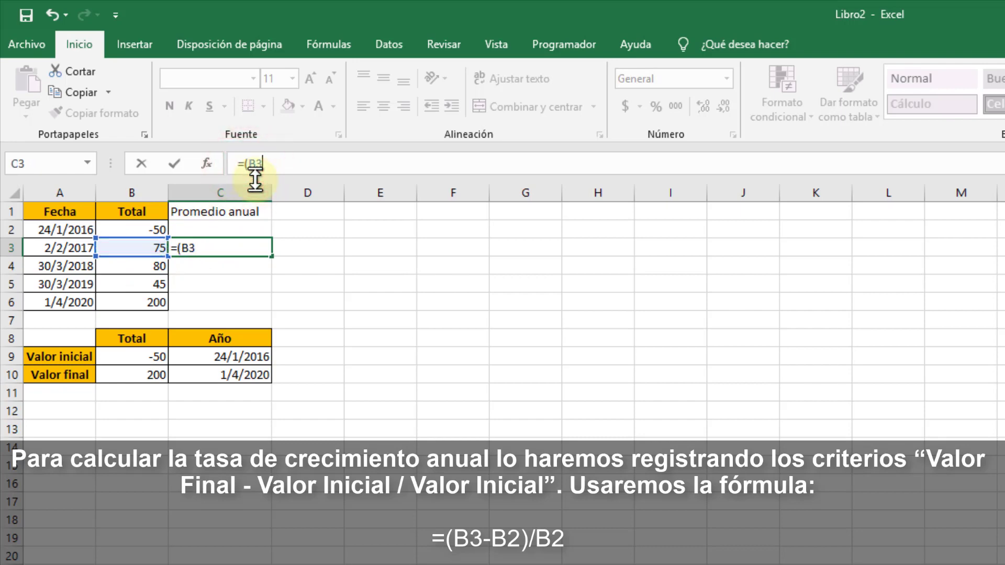
pyautogui.write('-')
pyautogui.click(148, 229)
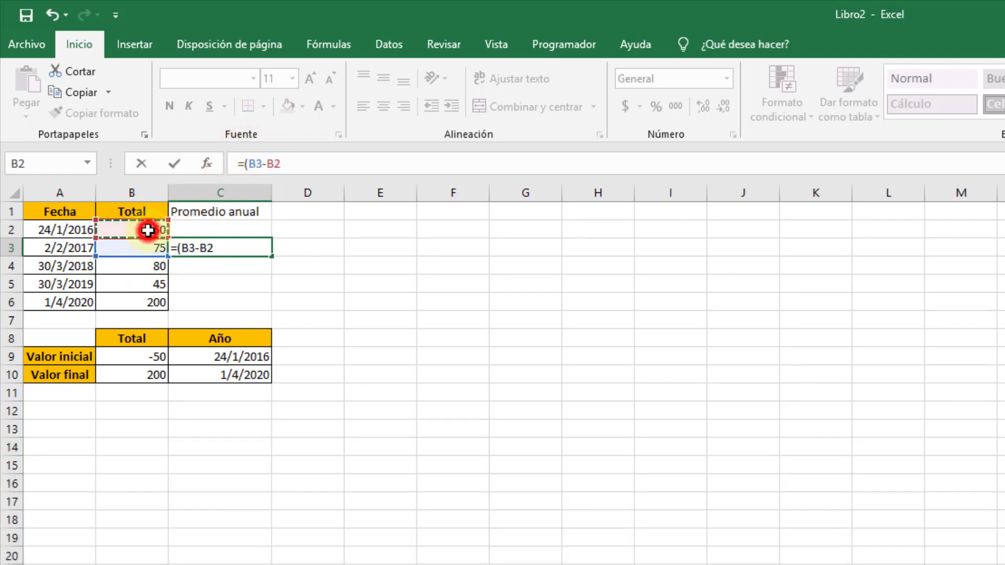
pyautogui.write(')/')
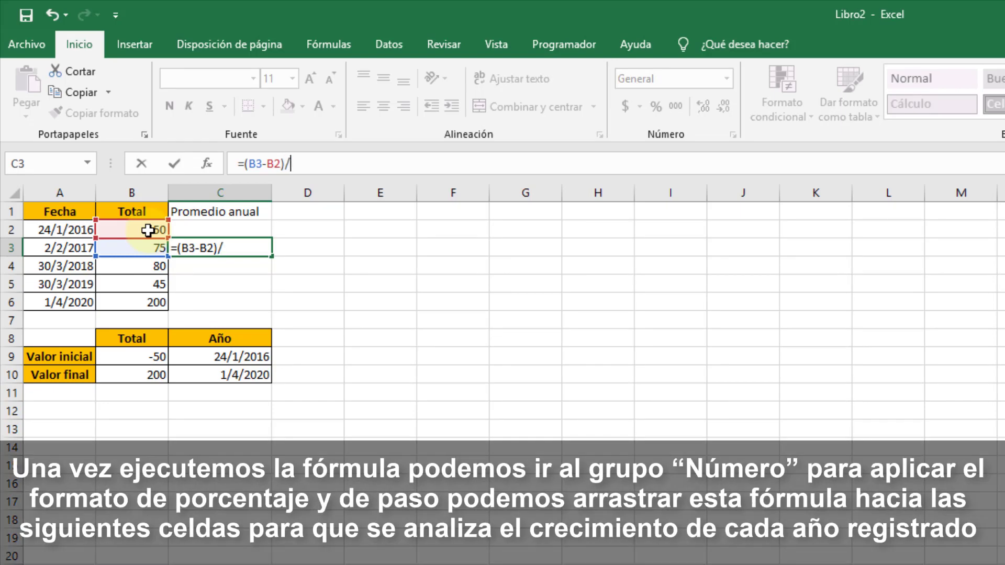
pyautogui.click(147, 231)
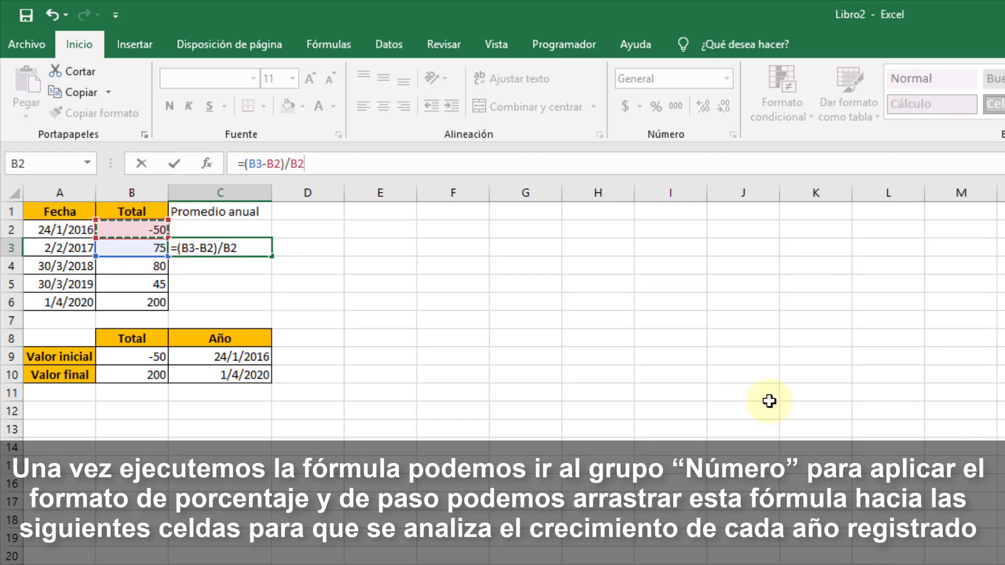
pyautogui.press('Return')
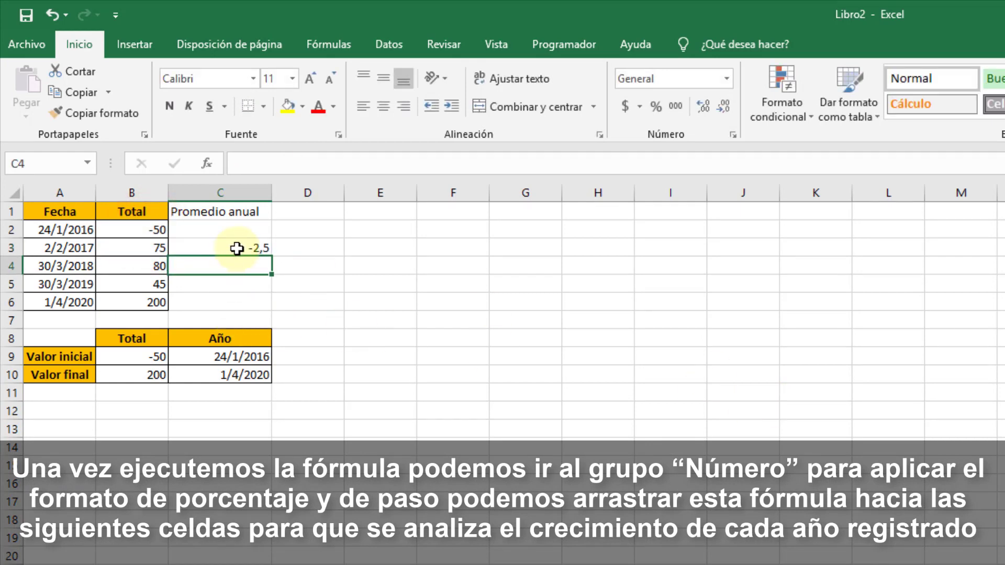
# Change the 24/1/2016 total in B2 to 50
pyautogui.click(140, 230)
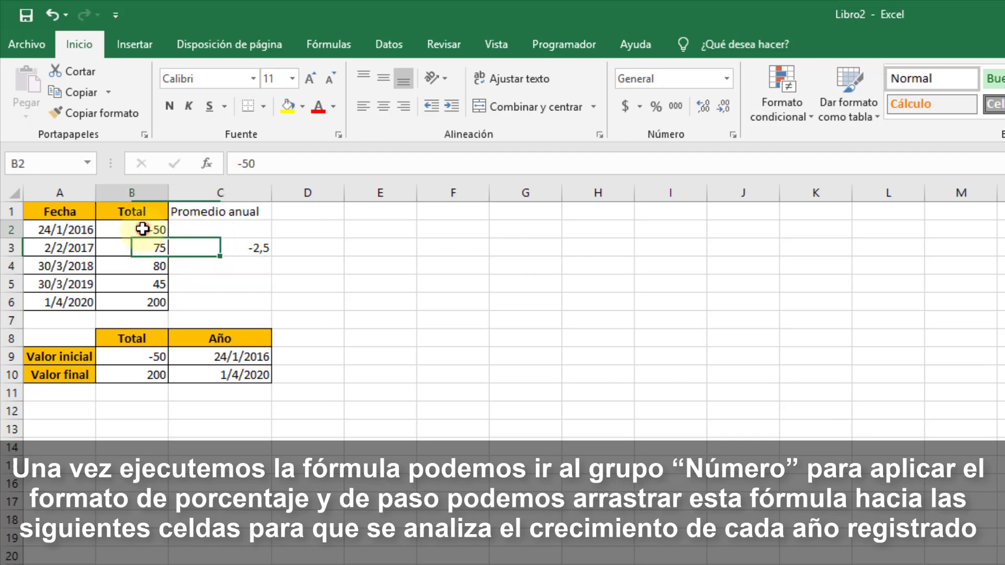
pyautogui.click(245, 165)
pyautogui.press('BackSpace')
pyautogui.press('Return')
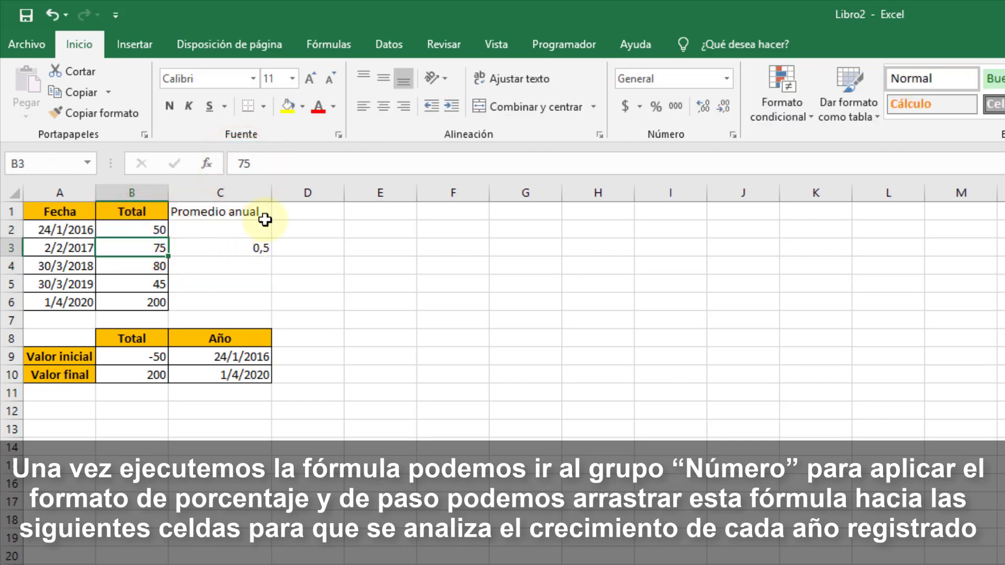
# Fill the growth formula from C3 down to C6 and format the range as percentages
pyautogui.click(253, 249)
pyautogui.moveTo(271, 256); pyautogui.dragTo(264, 304)
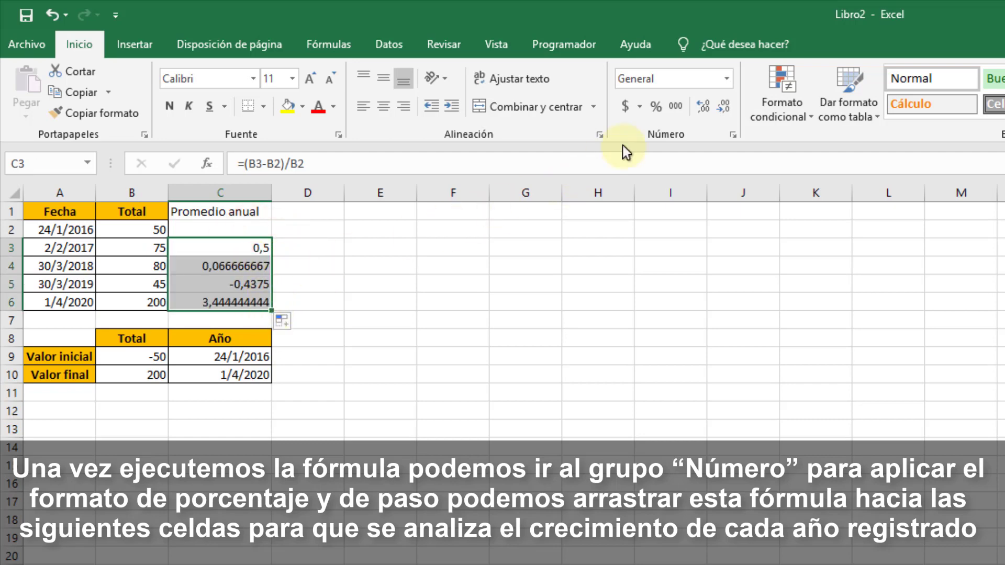
pyautogui.click(656, 109)
pyautogui.click(387, 314)
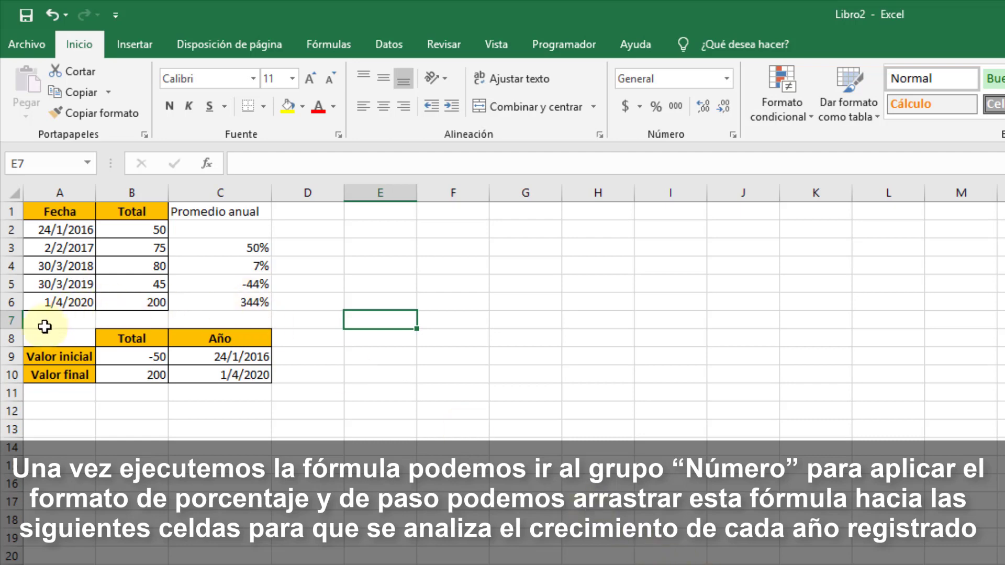
# Insert a row above row 8 and add the label "Promedio" in merged and centred cells A7:B7
pyautogui.click(10, 339)
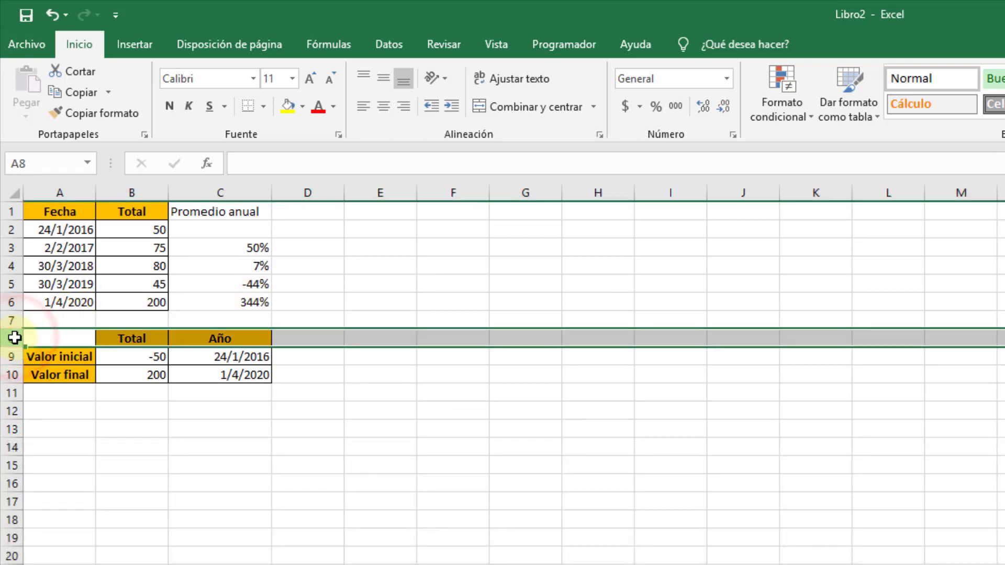
pyautogui.hotkey('ctrl', '+')
pyautogui.moveTo(79, 319); pyautogui.dragTo(108, 319)
pyautogui.click(511, 114)
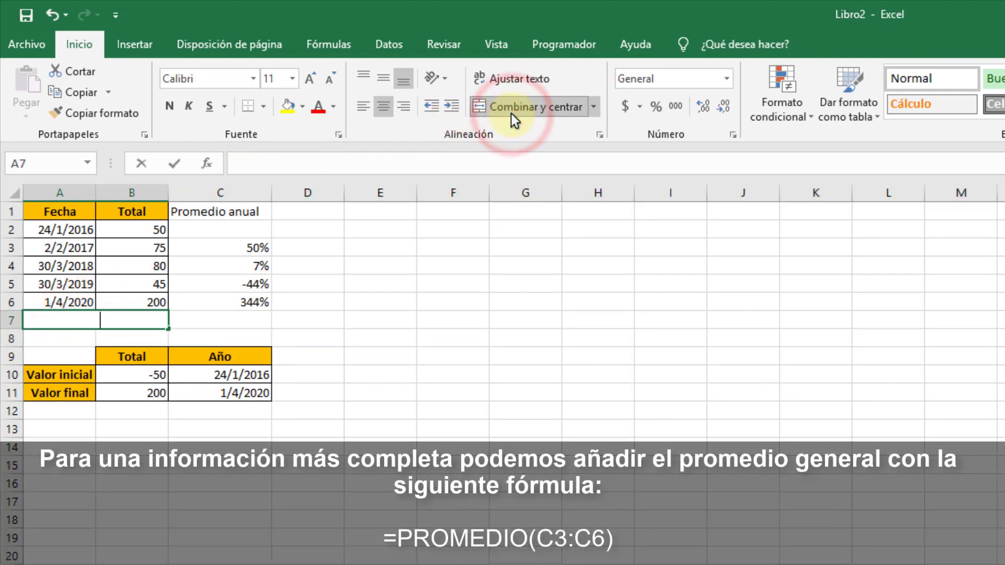
pyautogui.write('Pr')
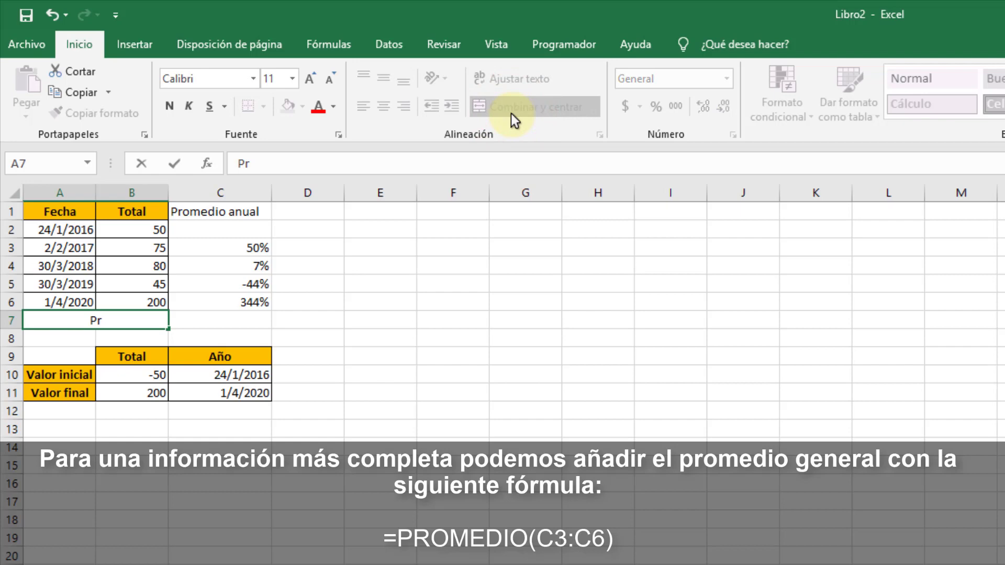
pyautogui.write('omedio')
pyautogui.press('Tab')
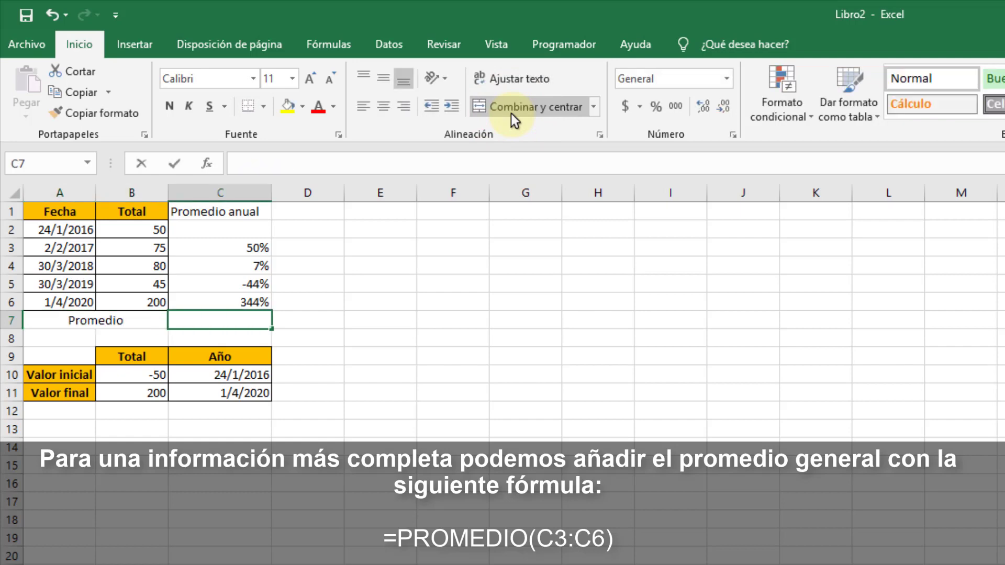
# Enter =PROMEDIO(C3:C6) in C7 to average the annual growth rates
pyautogui.write('=prom')
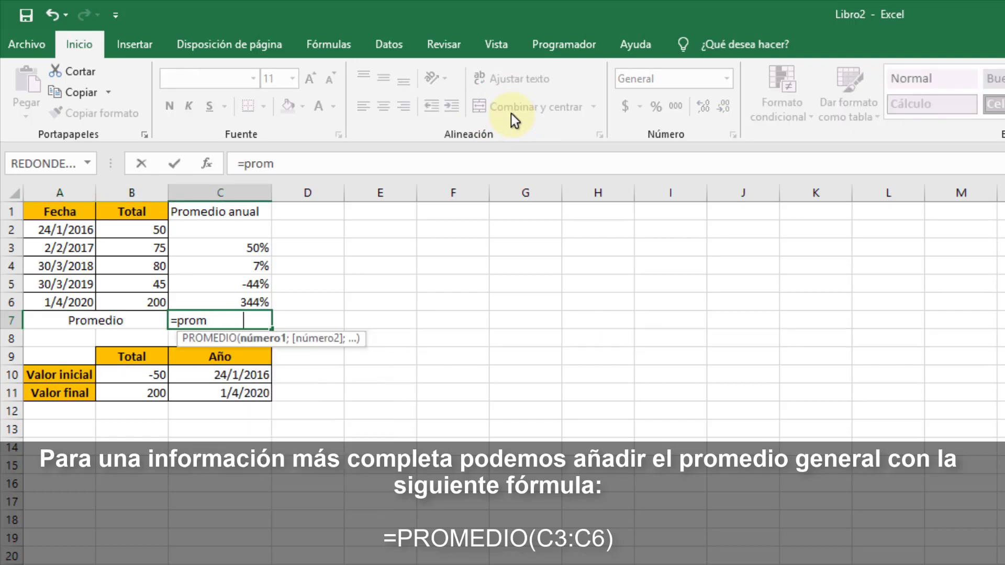
pyautogui.press('Tab')
pyautogui.moveTo(238, 251); pyautogui.dragTo(236, 303)
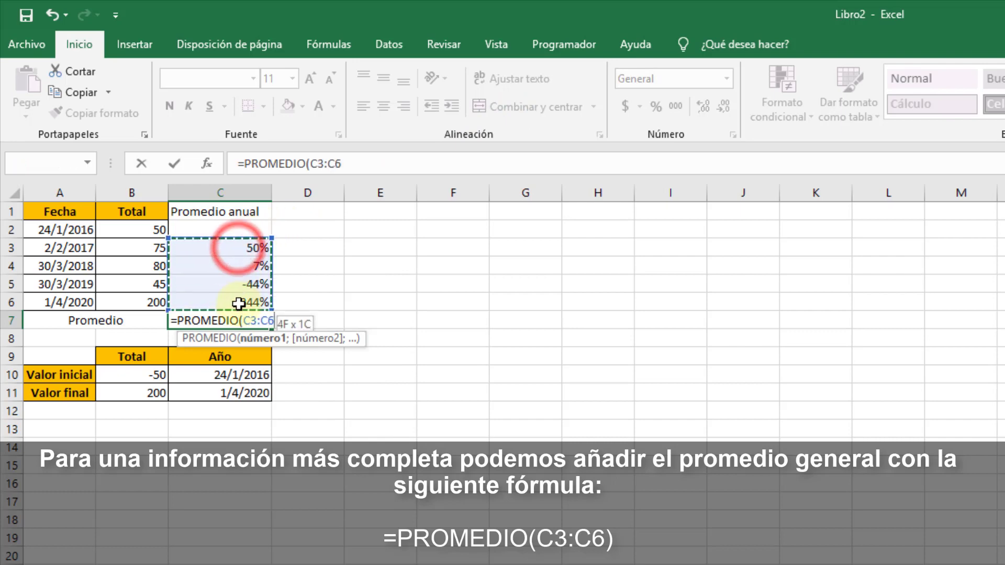
pyautogui.write(')')
pyautogui.press('Return')
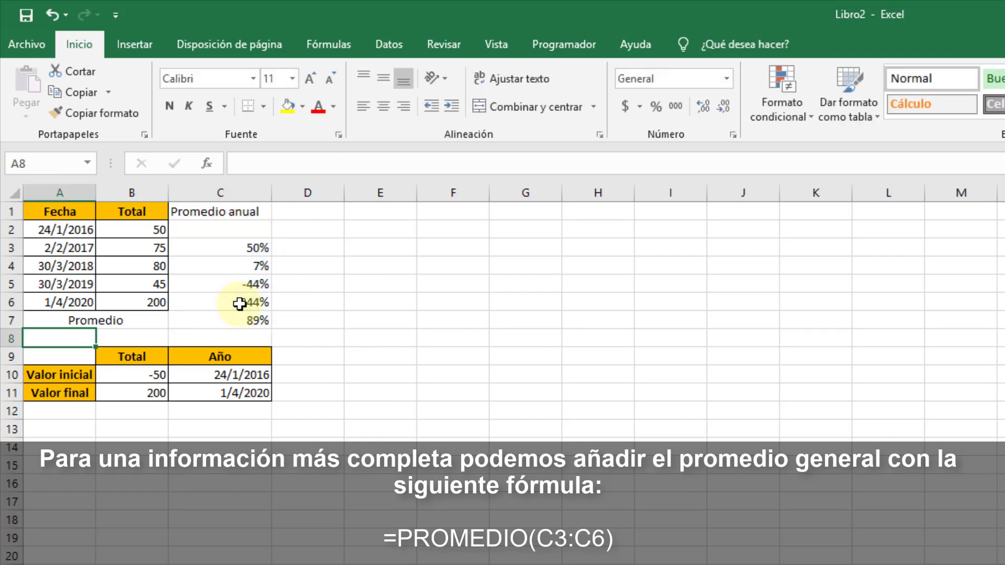
pyautogui.click(252, 317)
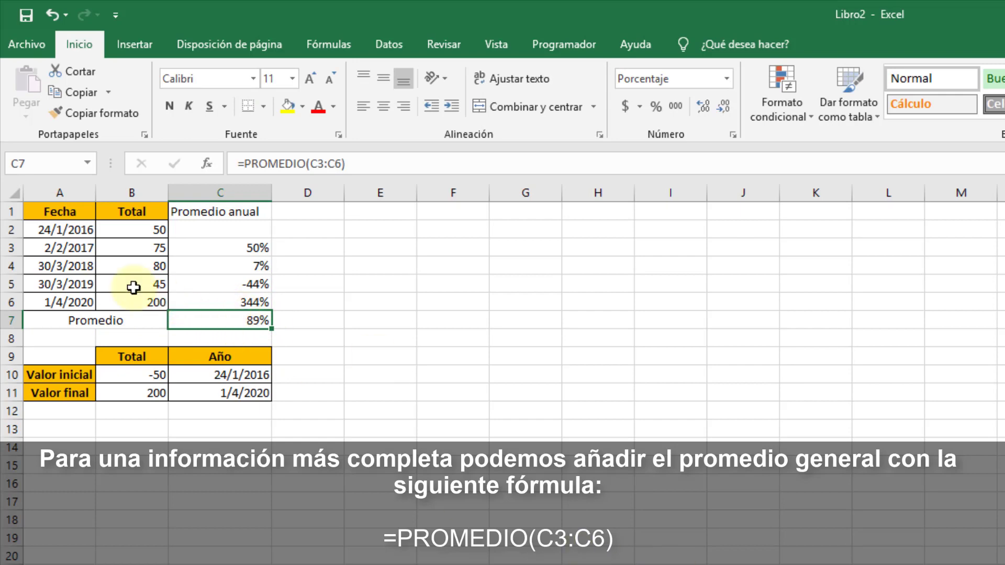
# Clear the contents of the Promedio row A7:C7 and the Promedio anual column C1:C6
pyautogui.moveTo(95, 320); pyautogui.dragTo(176, 322)
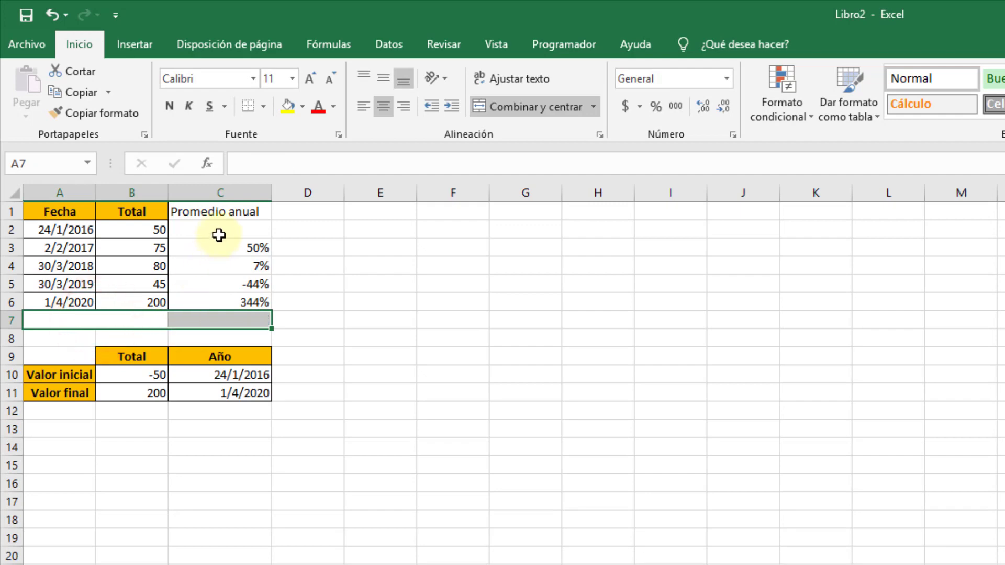
pyautogui.moveTo(222, 212); pyautogui.dragTo(233, 301)
pyautogui.press('Delete')
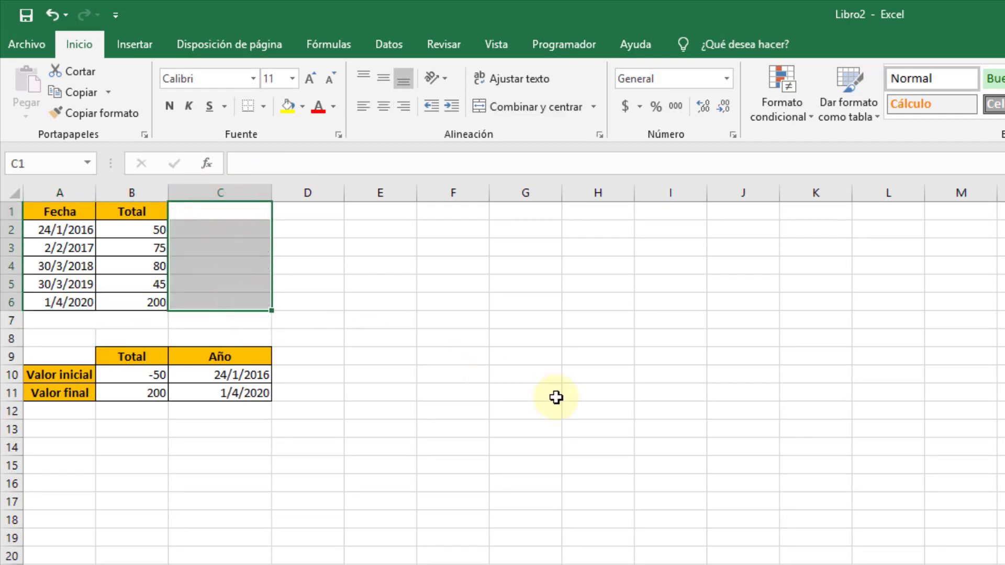
pyautogui.click(556, 396)
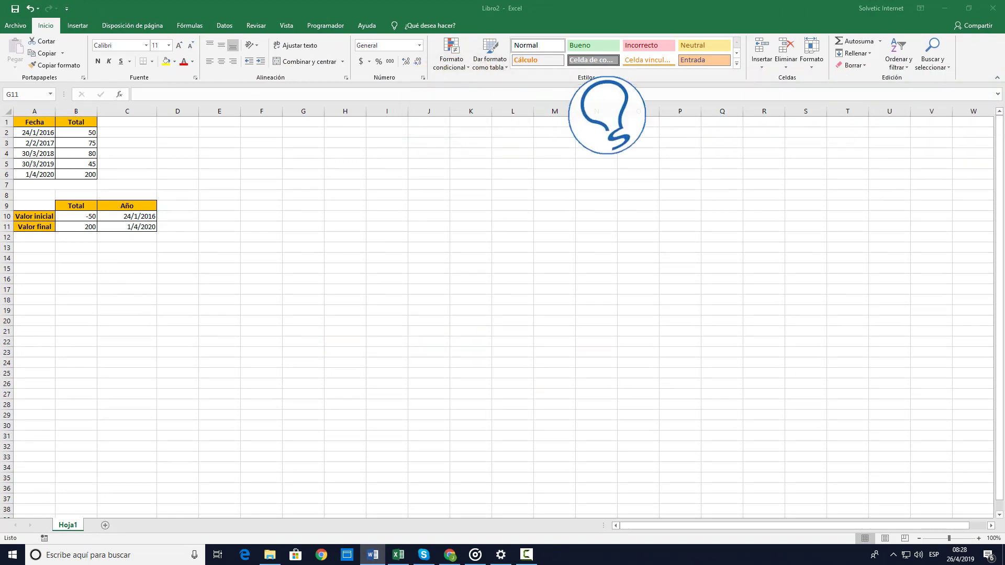
pyautogui.click(137, 288)
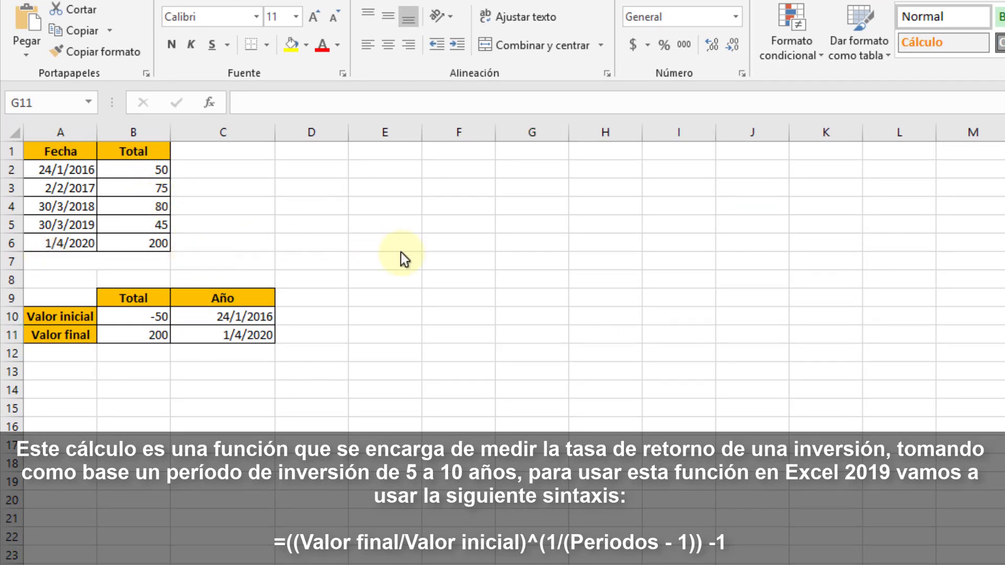
# Add the label "Crecimiento compuesto" in A15 and merge and centre it across A15:B15
pyautogui.click(77, 411)
pyautogui.write('Crec')
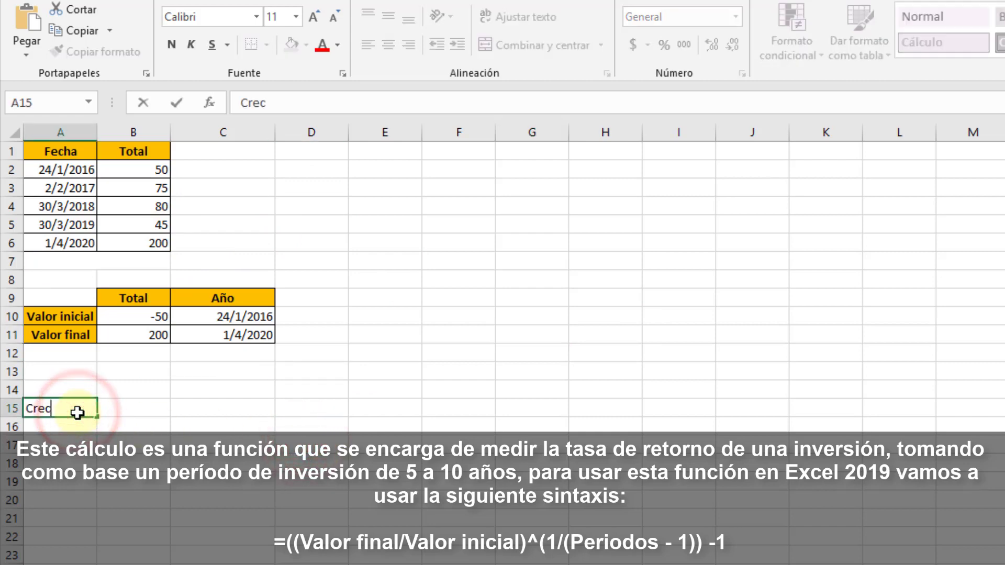
pyautogui.write('im')
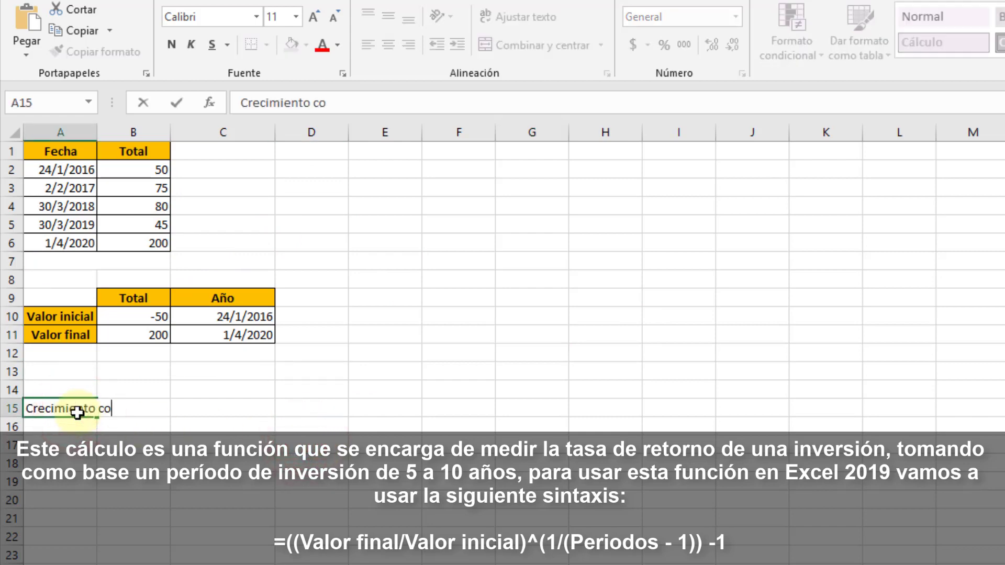
pyautogui.press('Tab')
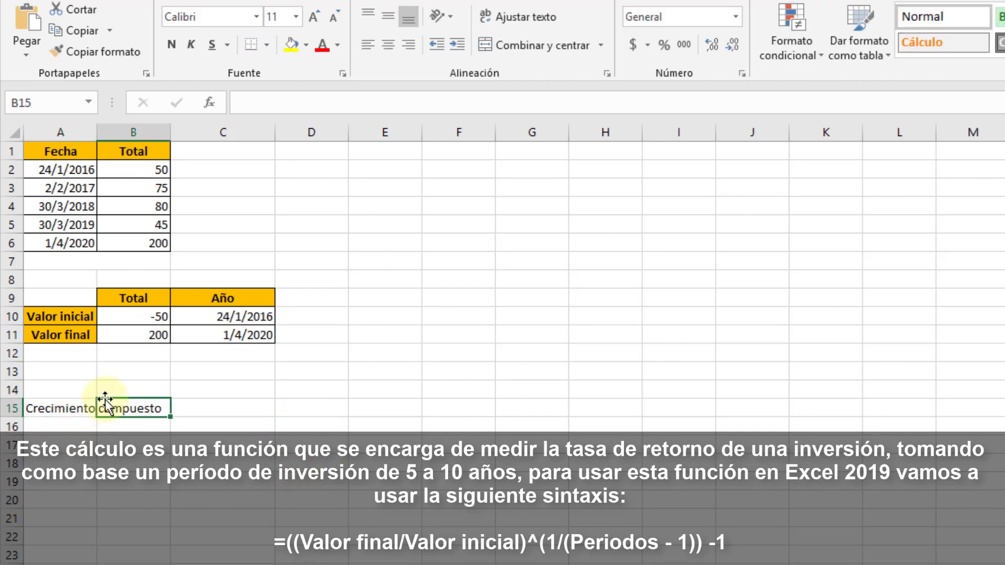
pyautogui.moveTo(76, 409); pyautogui.dragTo(108, 409)
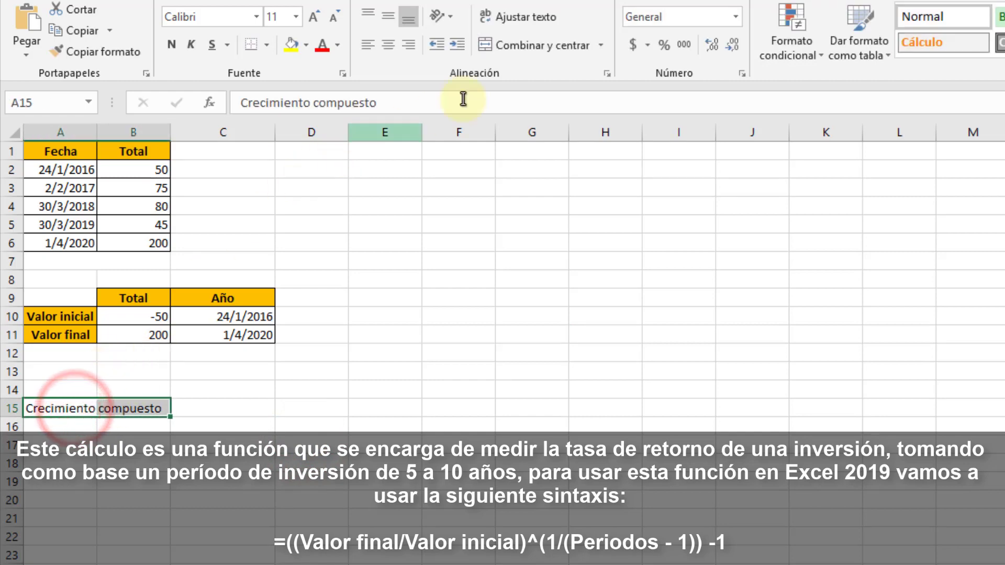
pyautogui.click(556, 45)
# Enter the compound growth formula =(B6/B2)^(1/(5-1))-1 in C15 and format the cell as a percentage
pyautogui.click(240, 413)
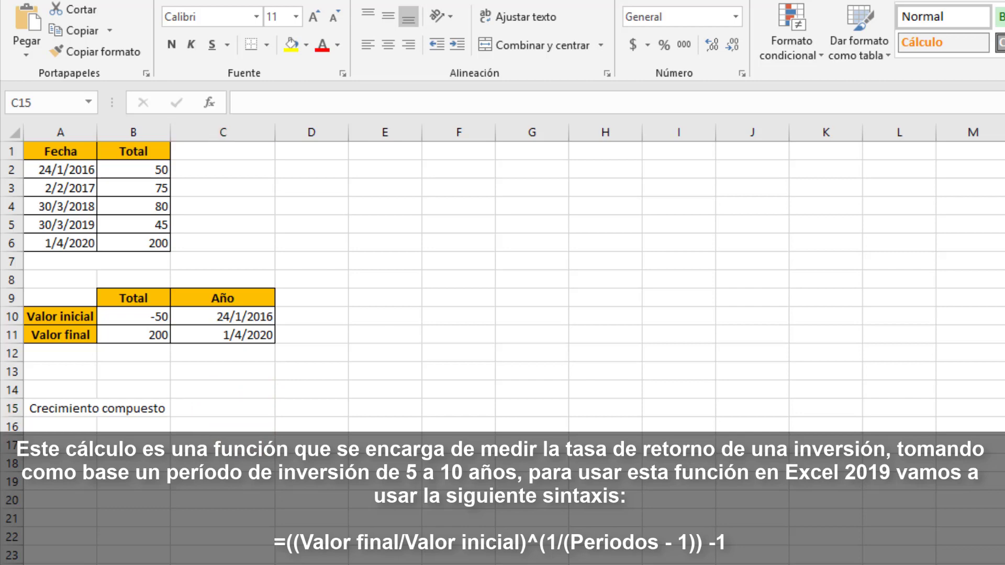
pyautogui.click(213, 408)
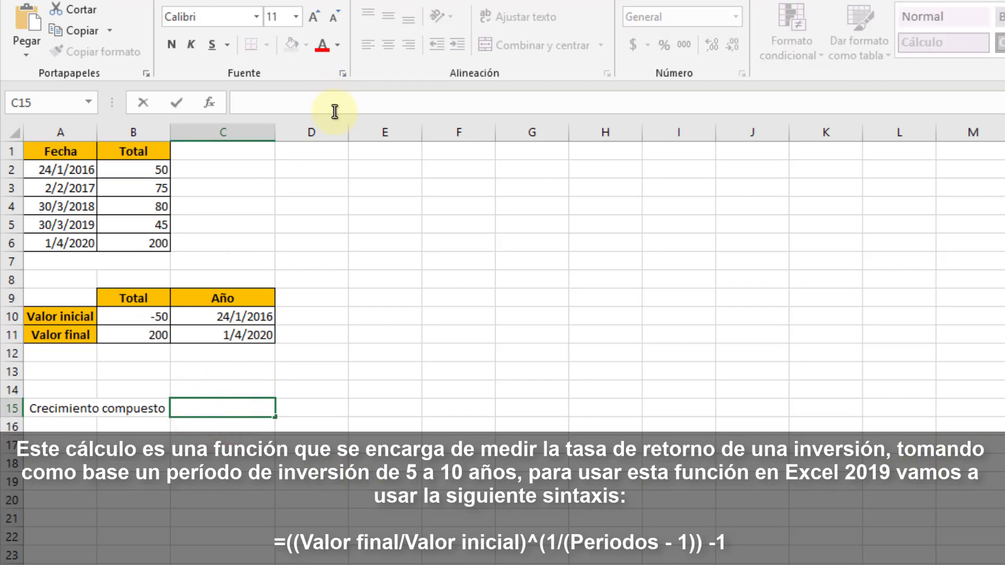
pyautogui.write('=(')
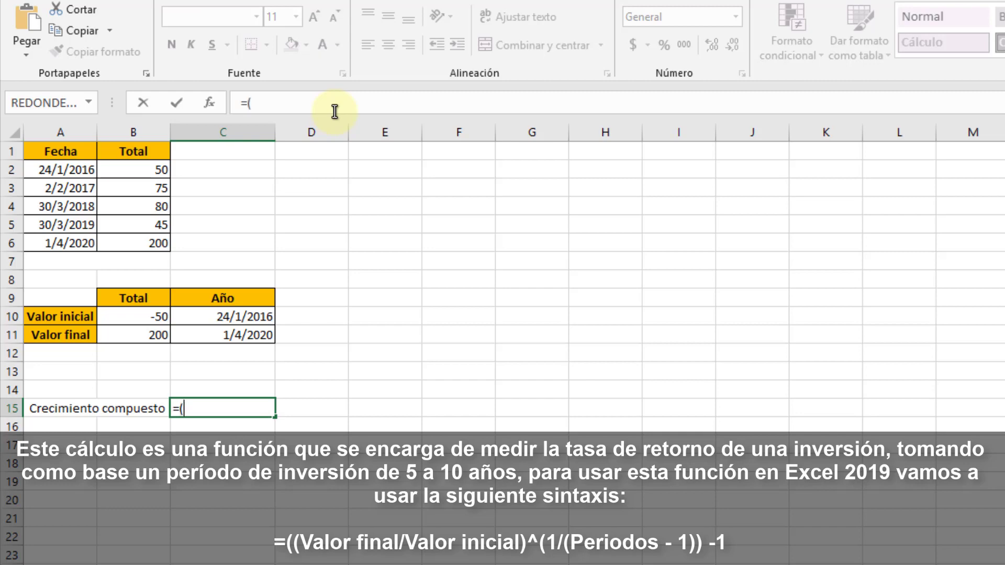
pyautogui.click(149, 242)
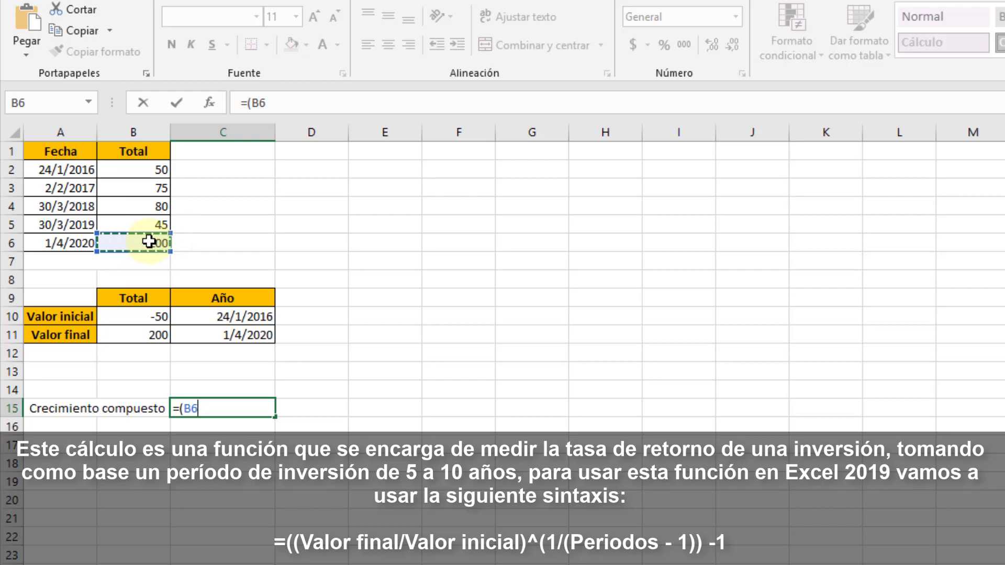
pyautogui.write('/')
pyautogui.click(151, 172)
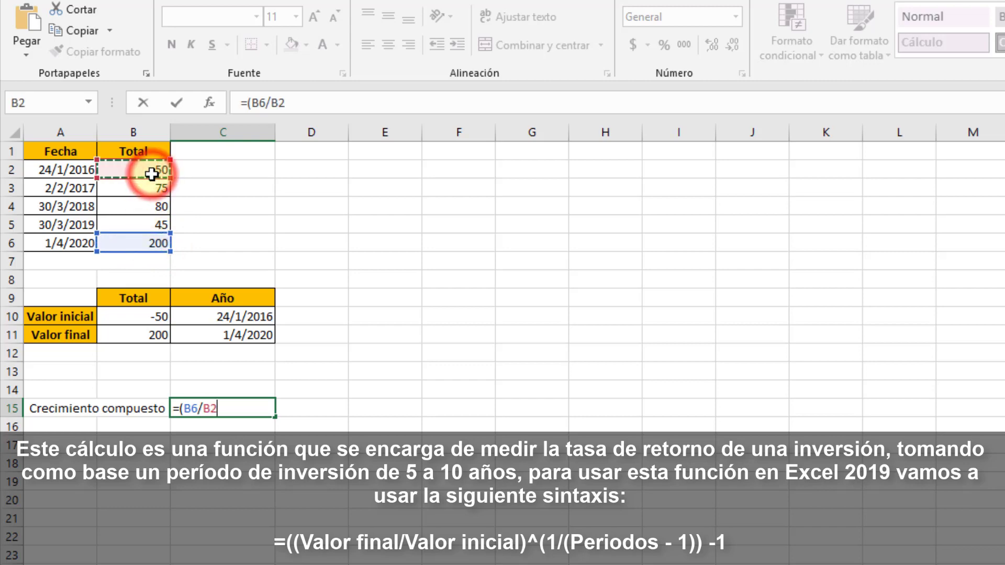
pyautogui.write(')^(1/(5-1))-1')
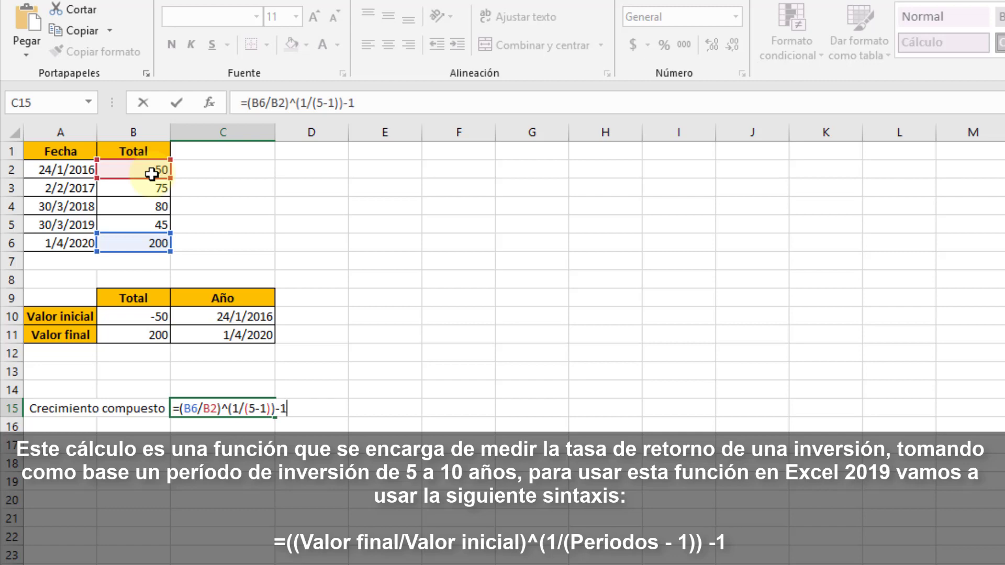
pyautogui.press('Return')
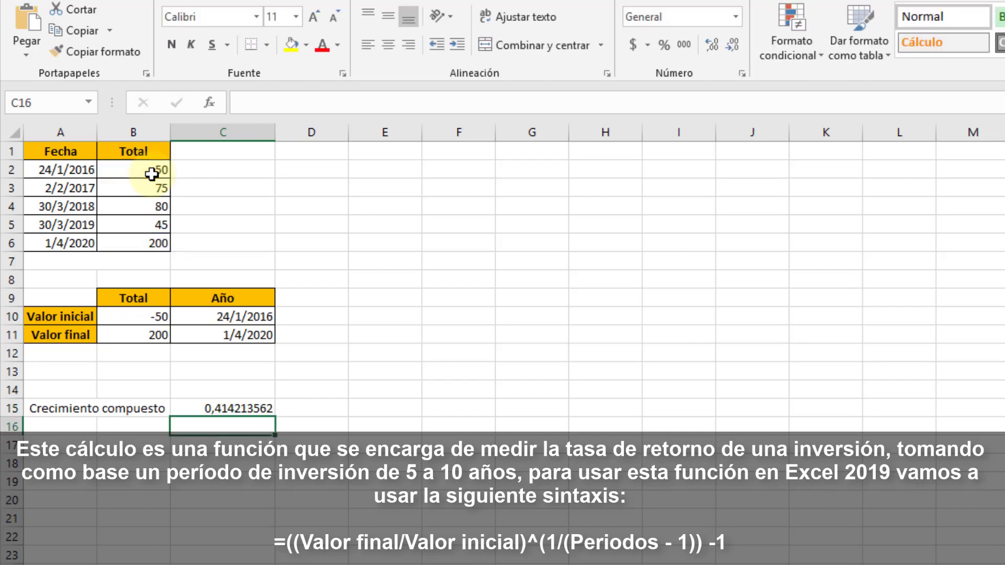
pyautogui.click(239, 409)
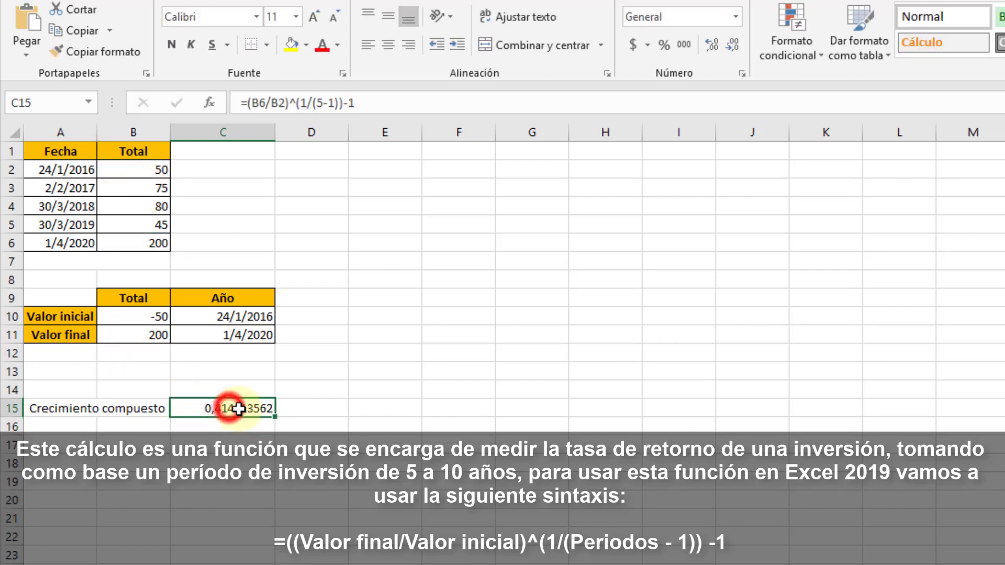
pyautogui.click(664, 44)
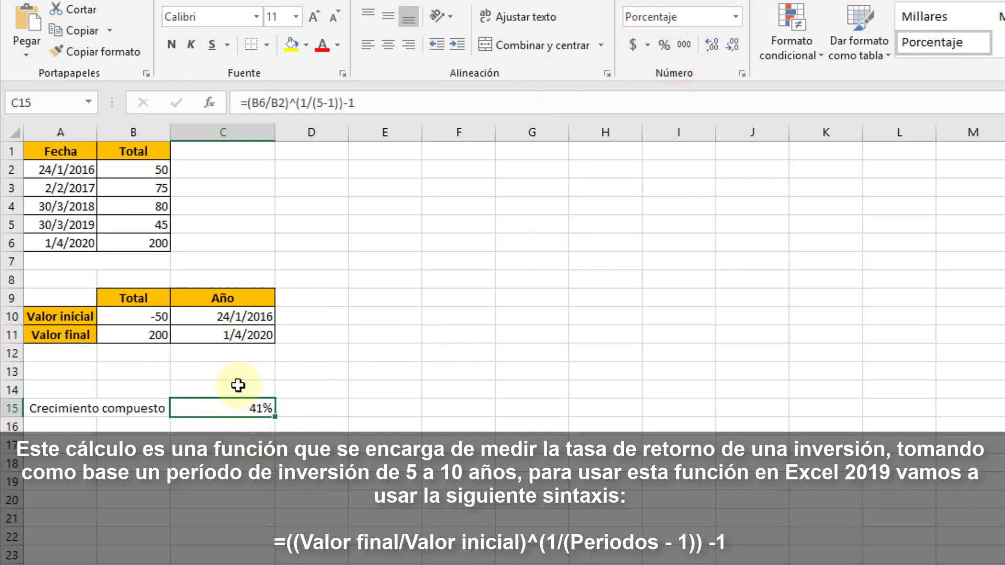
# Clear the contents of the Crecimiento compuesto row A15:C15
pyautogui.moveTo(128, 412); pyautogui.dragTo(261, 414)
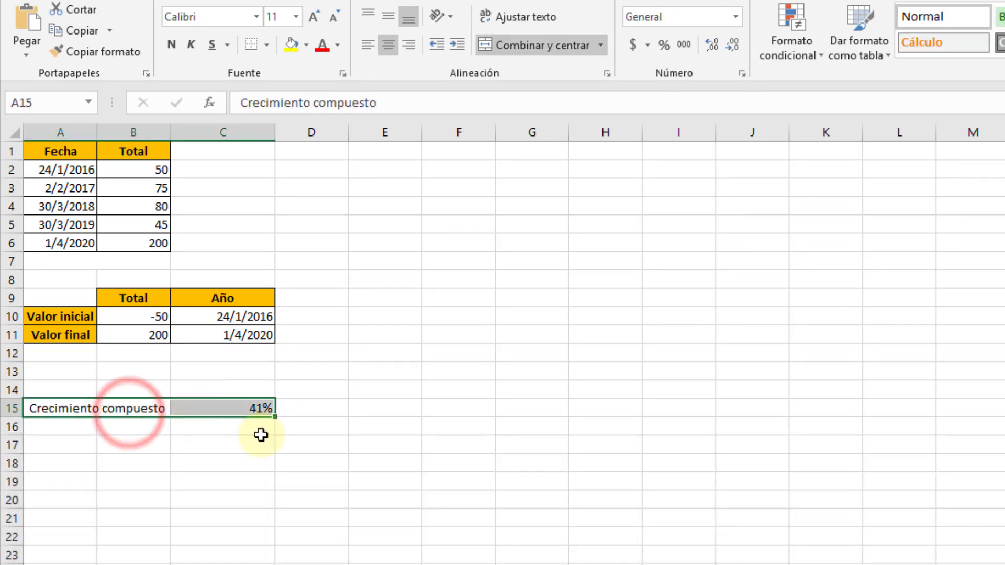
pyautogui.press('Delete')
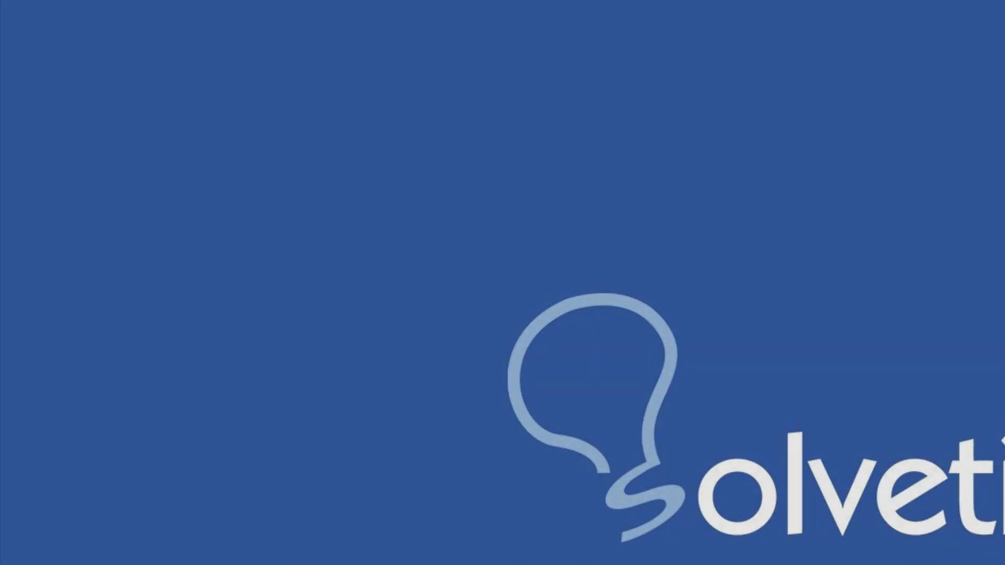